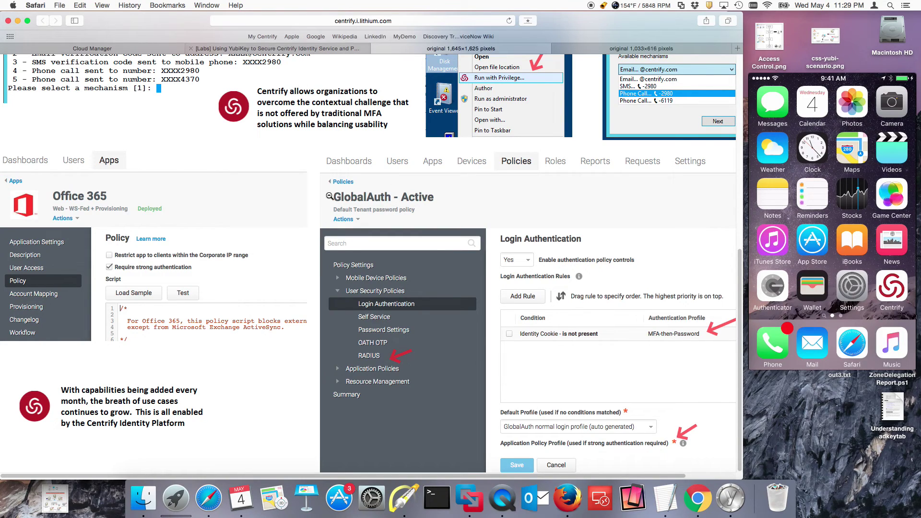
Step: Show Cloud Manager's Policies list with the Contractors and GlobalAuth policy sets
{"action": "left_click", "coordinate": [117, 49]}
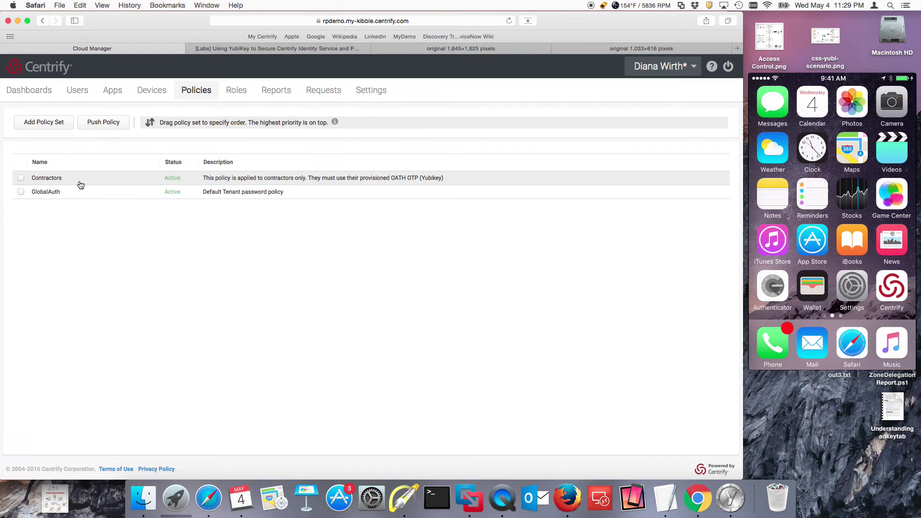
Step: Open the Contractors policy and view its login authentication rules
{"action": "left_click", "coordinate": [80, 183]}
{"action": "left_click", "coordinate": [51, 221]}
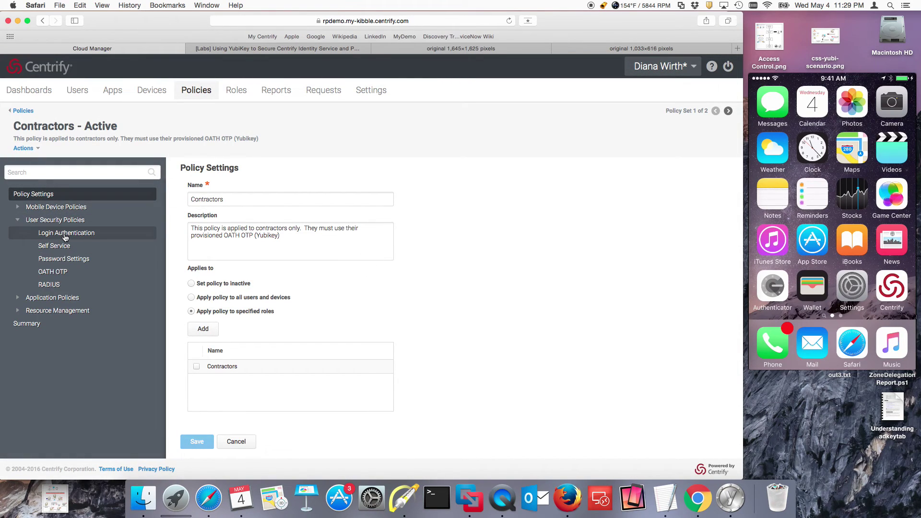
{"action": "left_click", "coordinate": [66, 236]}
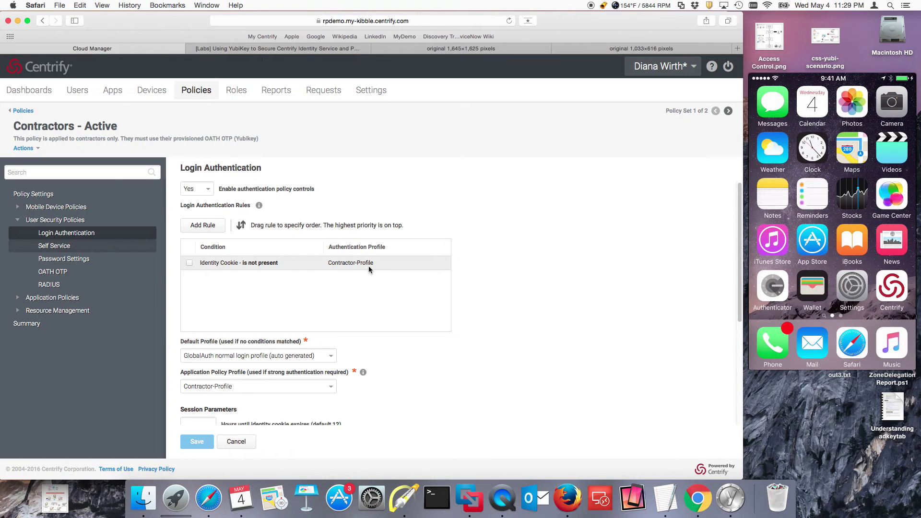
Step: Review the Contractors OATH OTP and RADIUS settings, then open the tenant Settings
{"action": "scroll", "coordinate": [394, 319], "scroll_direction": "down", "scroll_amount": 2}
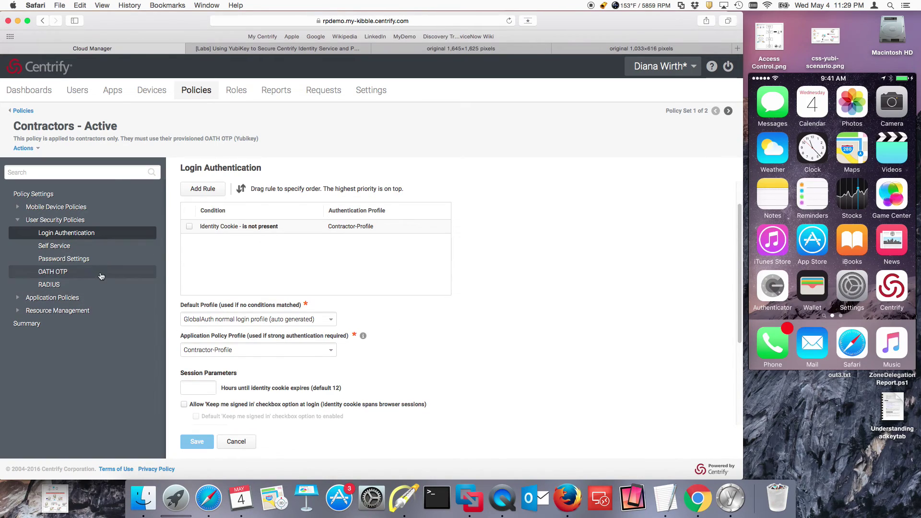
{"action": "left_click", "coordinate": [53, 271]}
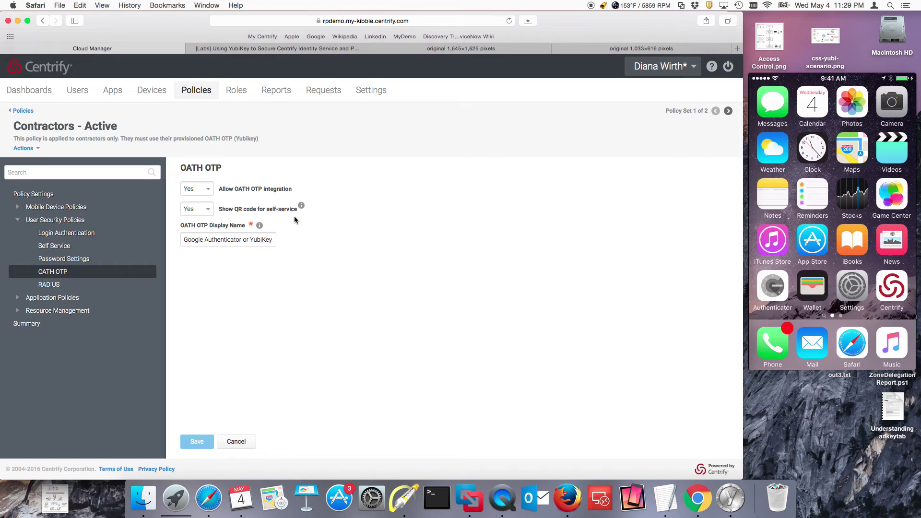
{"action": "left_click", "coordinate": [68, 285]}
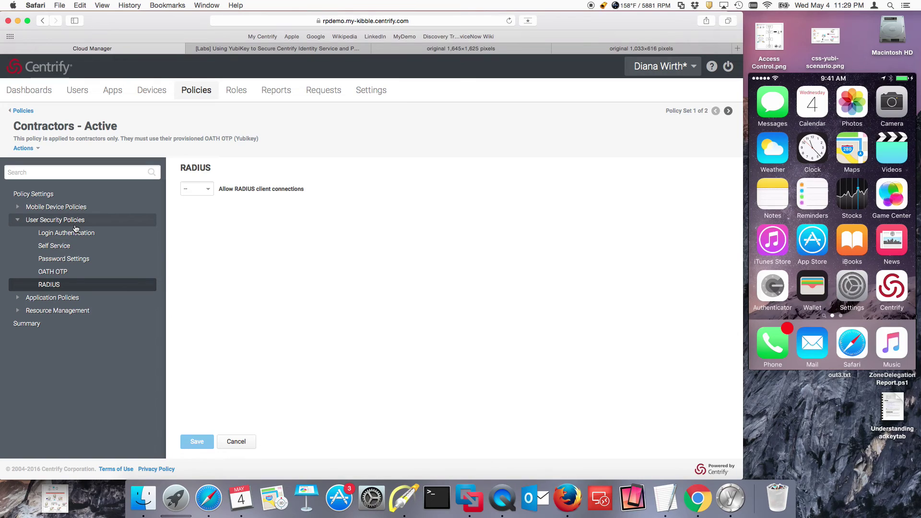
{"action": "left_click", "coordinate": [366, 94]}
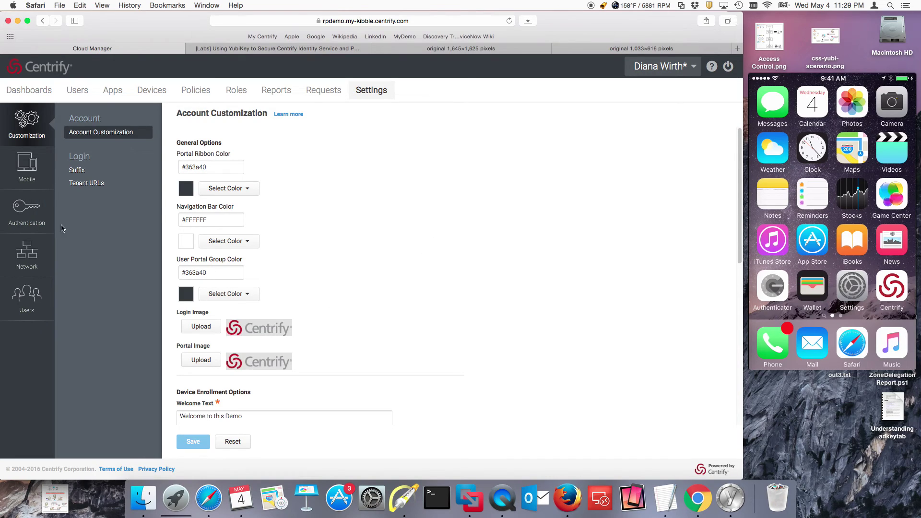
Step: Open Contractor-Profile and highlight its Mobile Authenticator, security question and Password challenges
{"action": "left_click", "coordinate": [43, 222]}
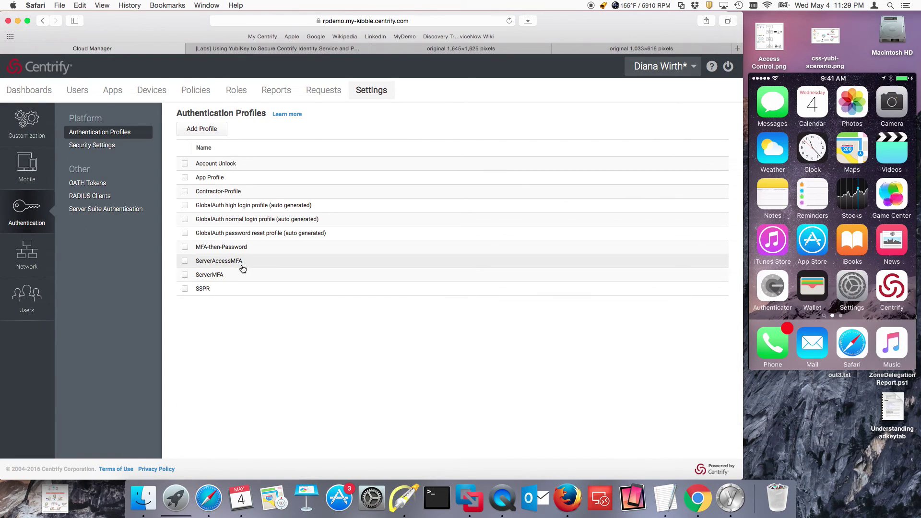
{"action": "left_click", "coordinate": [232, 191]}
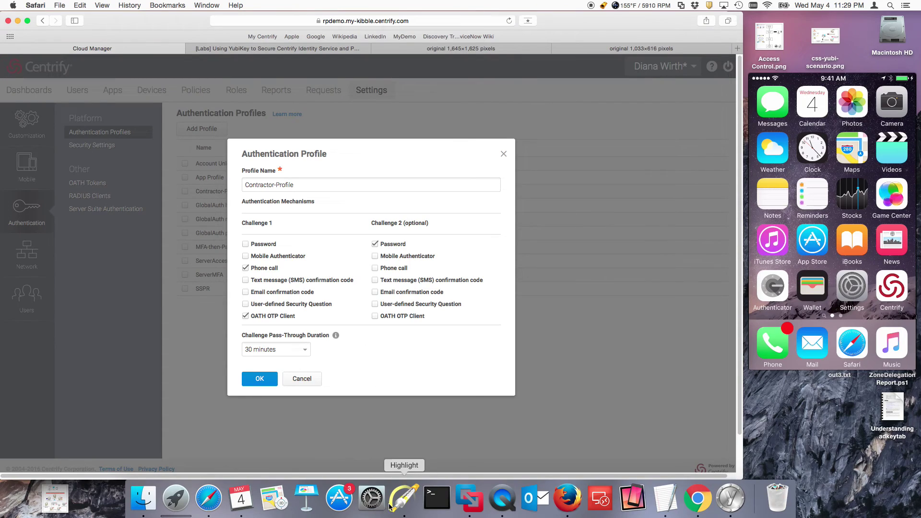
{"action": "left_click", "coordinate": [404, 499]}
{"action": "left_click_drag", "start_coordinate": [322, 248], "coordinate": [296, 260]}
{"action": "left_click_drag", "start_coordinate": [340, 292], "coordinate": [307, 313]}
{"action": "left_click_drag", "start_coordinate": [452, 230], "coordinate": [426, 244]}
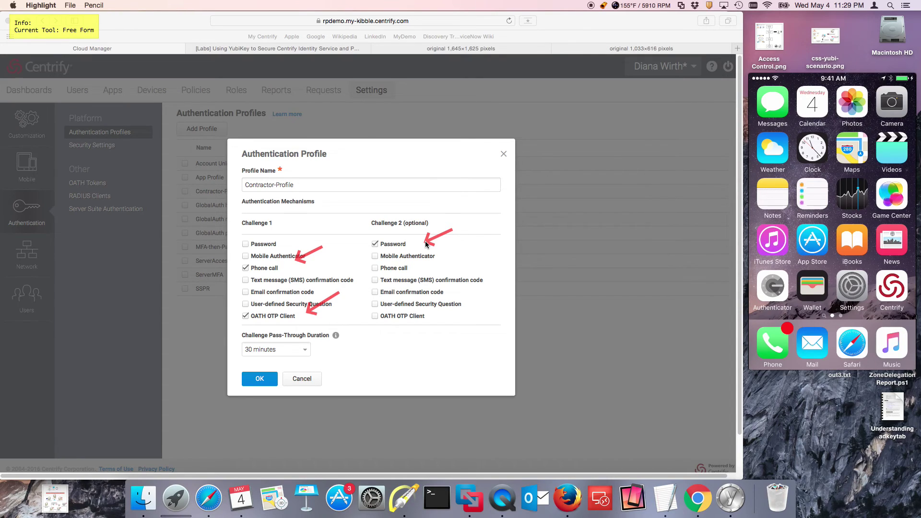
Step: Close Contractor-Profile without changes and bring up a new Chrome window
{"action": "key", "text": "super+q"}
{"action": "left_click", "coordinate": [300, 379]}
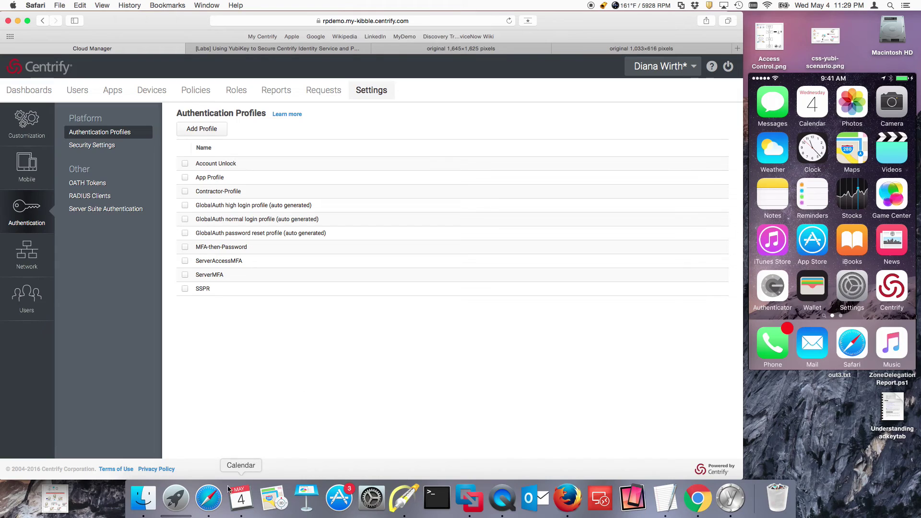
{"action": "left_click", "coordinate": [699, 501]}
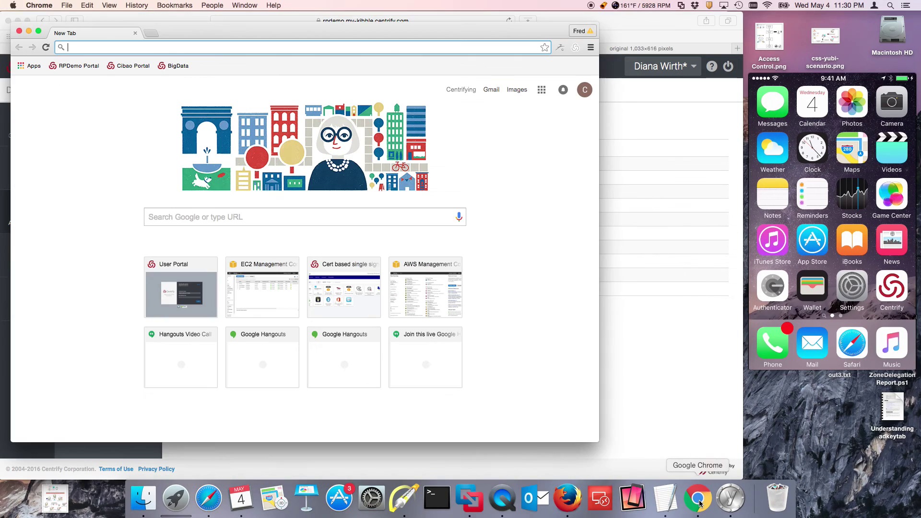
Step: Open an incognito Chrome window on the RPDemo Portal sign-in page
{"action": "left_click_drag", "start_coordinate": [249, 30], "coordinate": [406, 28]}
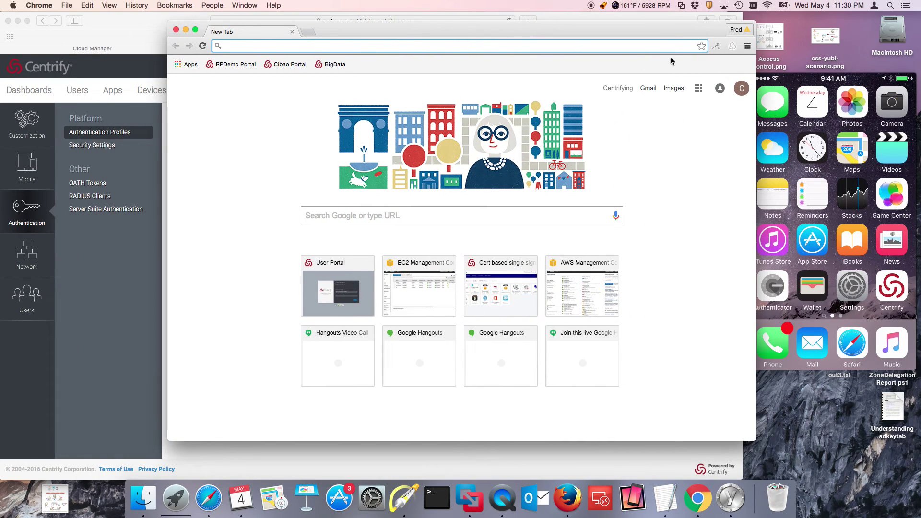
{"action": "left_click", "coordinate": [748, 46]}
{"action": "left_click", "coordinate": [787, 76]}
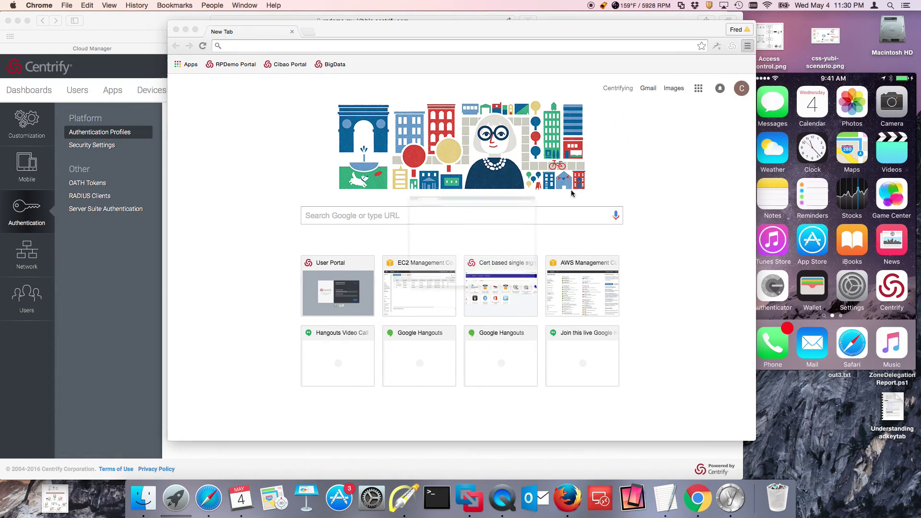
{"action": "left_click", "coordinate": [214, 75]}
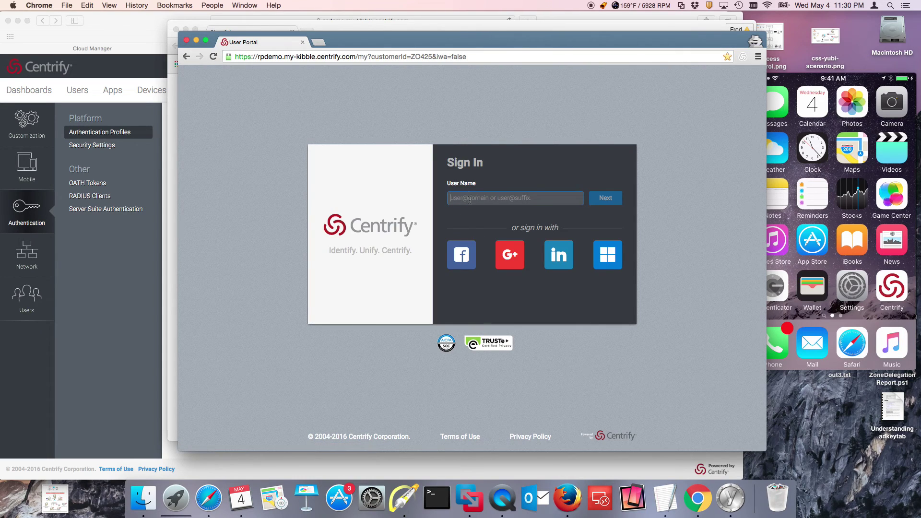
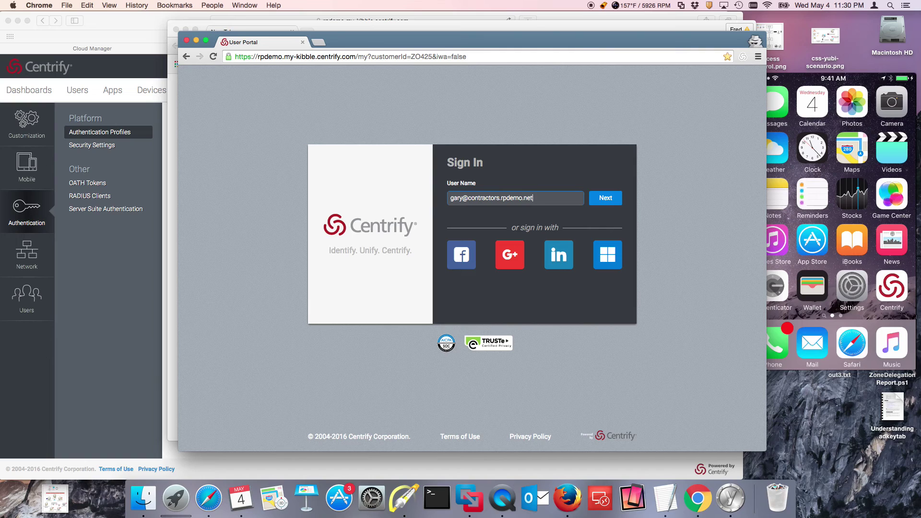
Step: Enter the contractor's user name and keep Google Authenticator or YubiKey as the method
{"action": "left_click", "coordinate": [606, 198]}
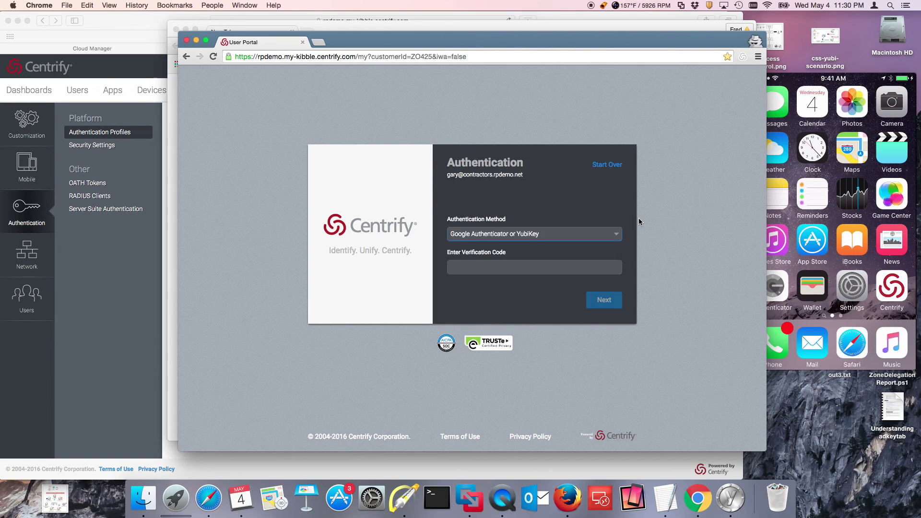
{"action": "left_click", "coordinate": [616, 240]}
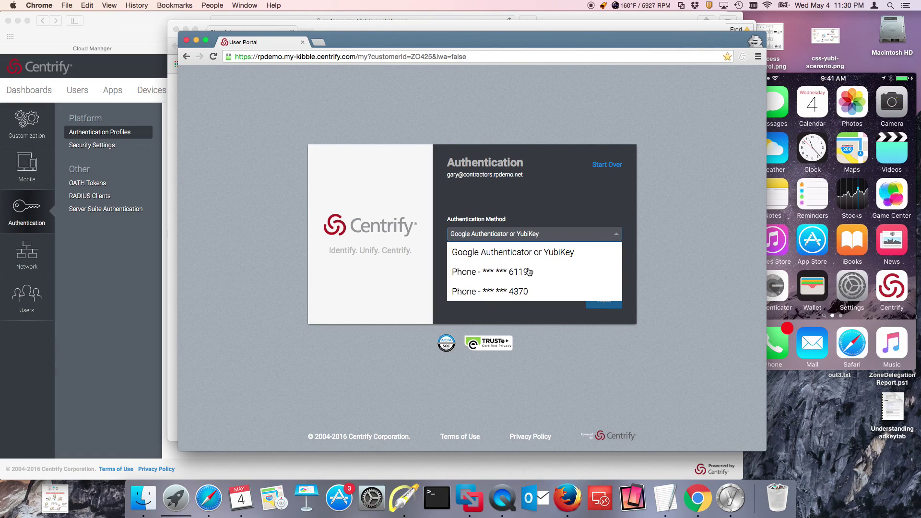
{"action": "left_click", "coordinate": [686, 326]}
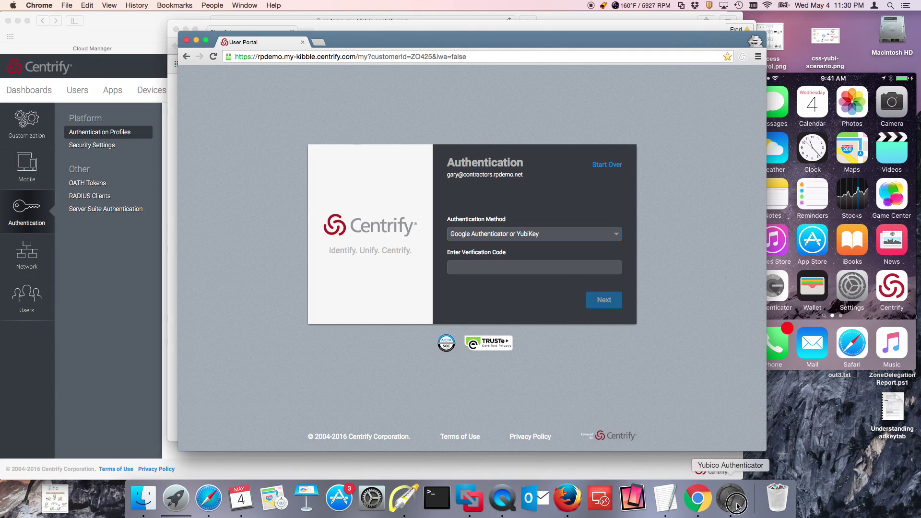
Step: Refresh a code in Yubico Authenticator, close it, and show the phone's Authenticator code
{"action": "left_click", "coordinate": [731, 498]}
{"action": "left_click_drag", "start_coordinate": [456, 274], "coordinate": [617, 317]}
{"action": "left_click", "coordinate": [667, 384]}
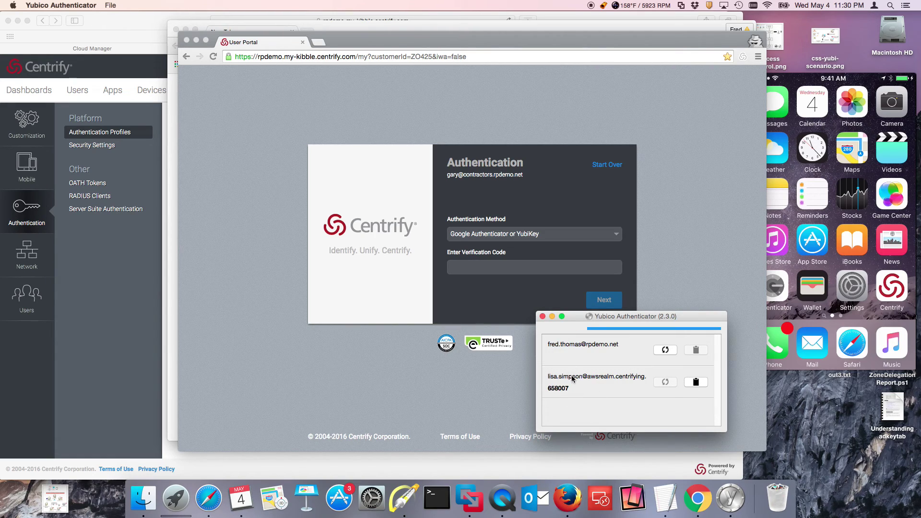
{"action": "left_click", "coordinate": [542, 317]}
{"action": "left_click", "coordinate": [830, 80]}
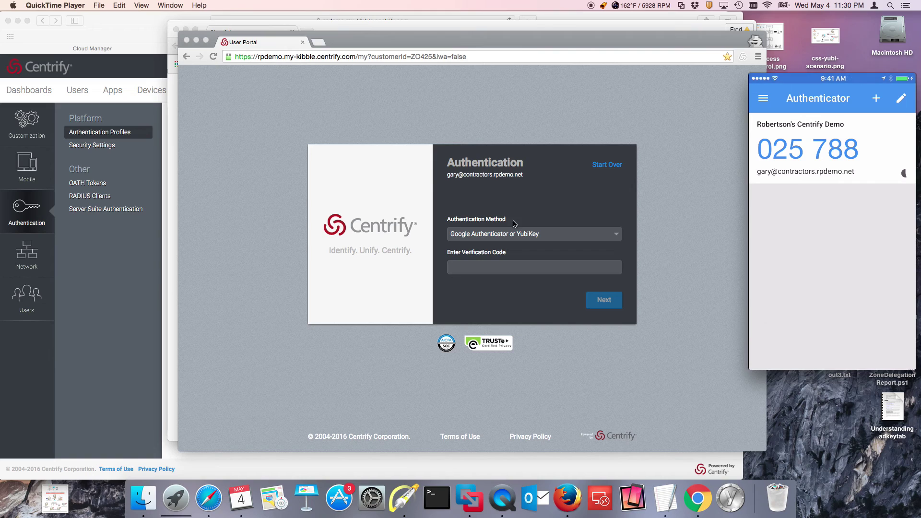
Step: Enter the authenticator's one-time code as the verification code and submit it
{"action": "left_click", "coordinate": [488, 268]}
{"action": "type", "text": "0"}
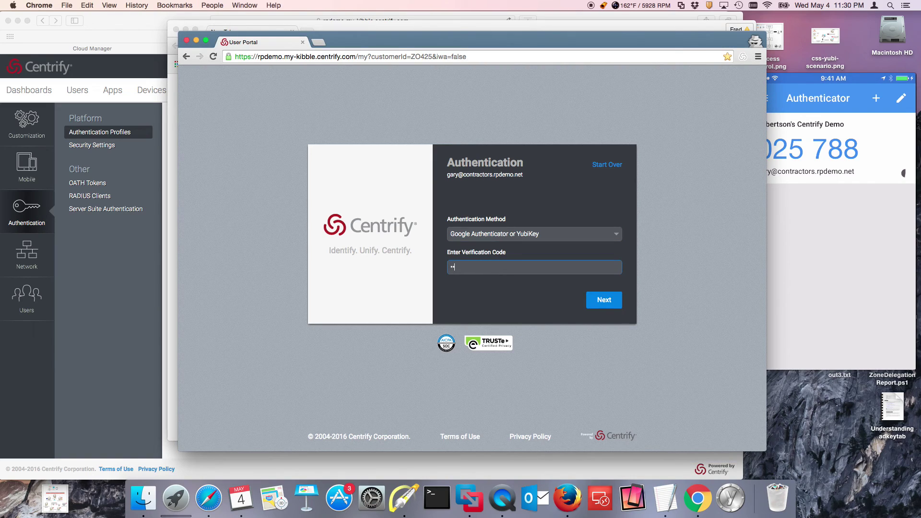
{"action": "left_click", "coordinate": [606, 303]}
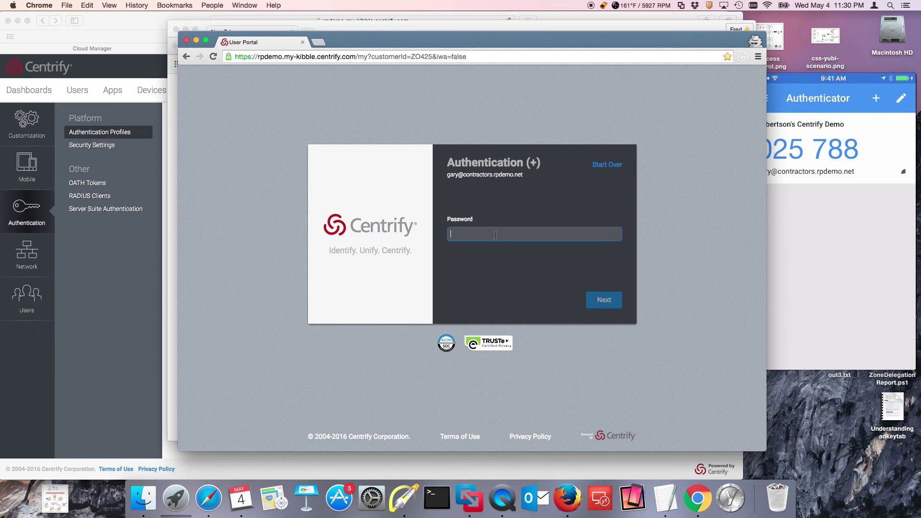
Step: Enter the contractor's password to finish signing in to the Apps page
{"action": "left_click_drag", "start_coordinate": [551, 32], "coordinate": [518, 24]}
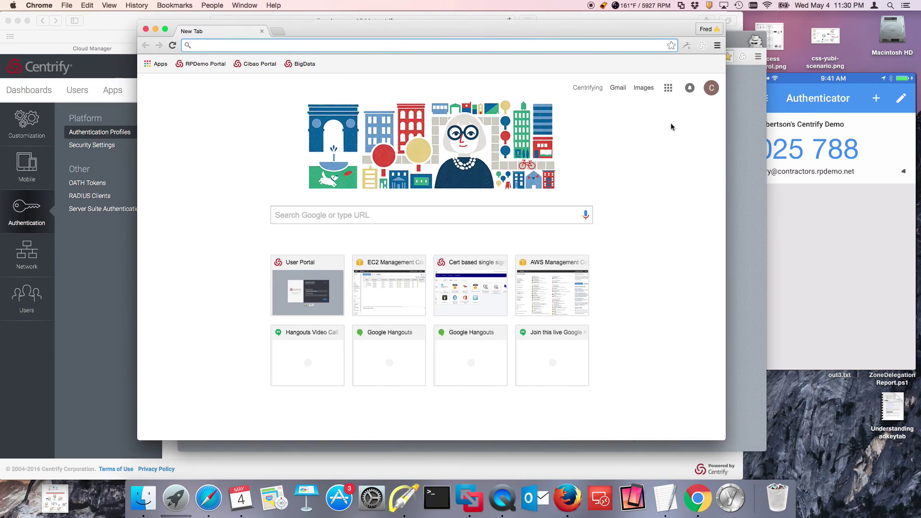
{"action": "left_click", "coordinate": [751, 185]}
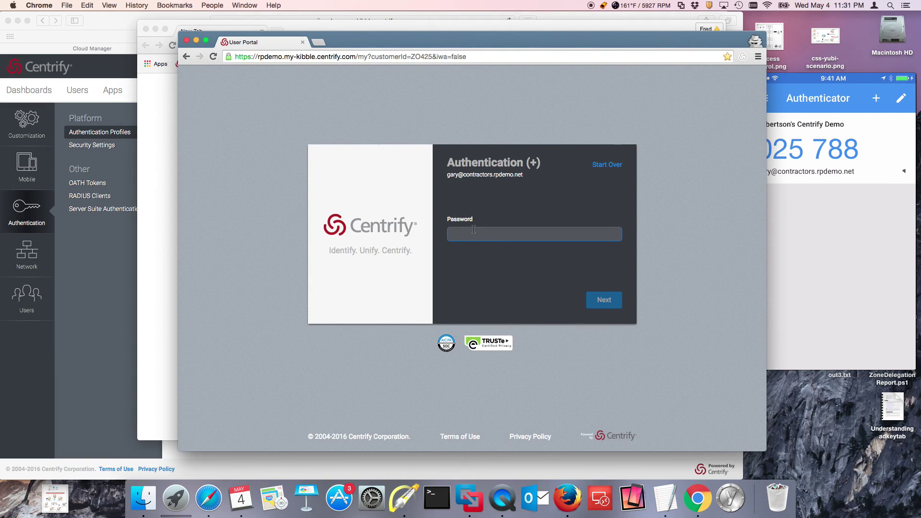
{"action": "type", "text": "••••••••"}
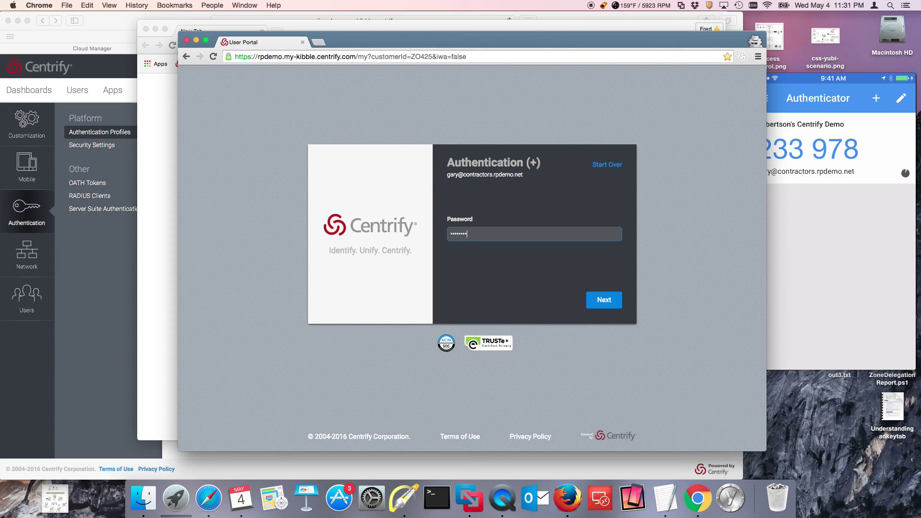
{"action": "key", "text": "Return"}
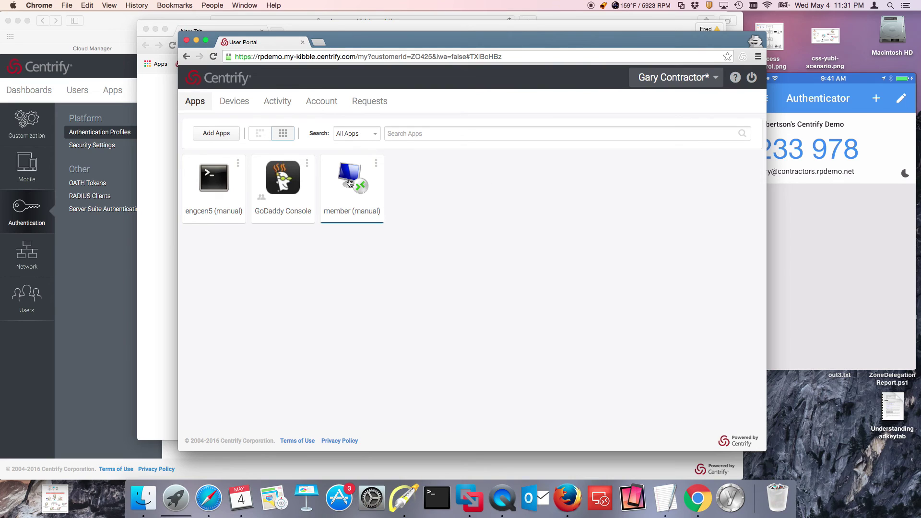
Step: View the contractor's enrolled passcodes under Account actions, then sign out
{"action": "left_click", "coordinate": [320, 101]}
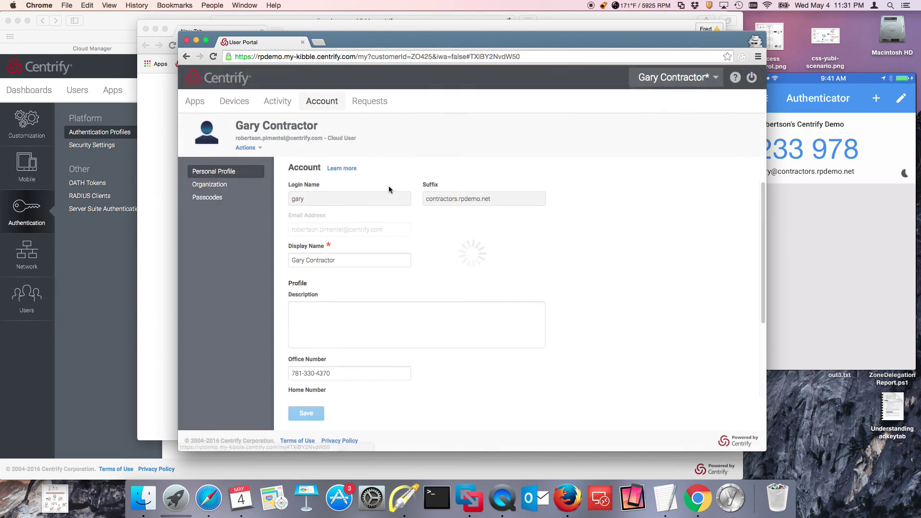
{"action": "left_click", "coordinate": [257, 147]}
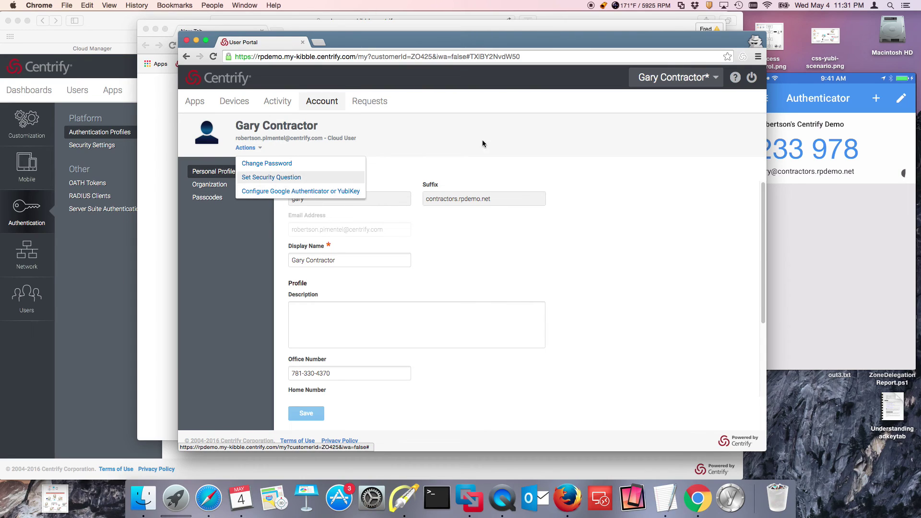
{"action": "left_click", "coordinate": [204, 199]}
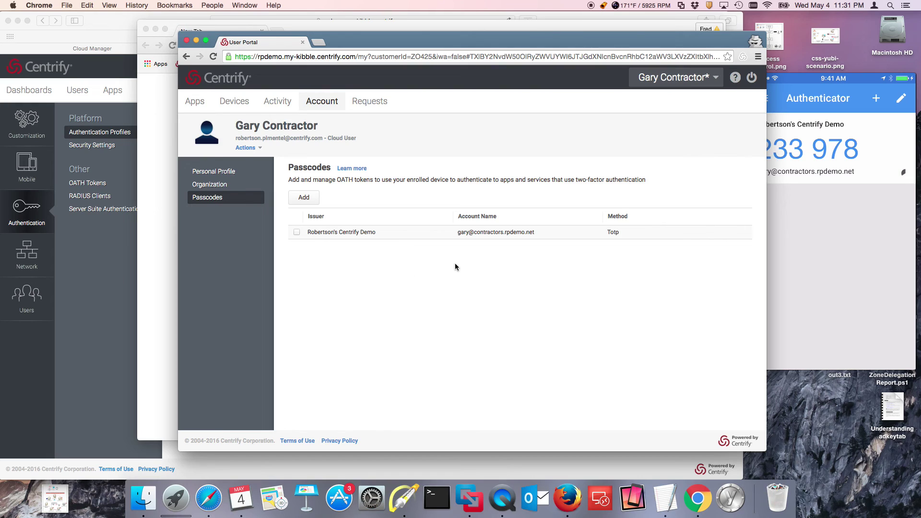
{"action": "left_click", "coordinate": [752, 79]}
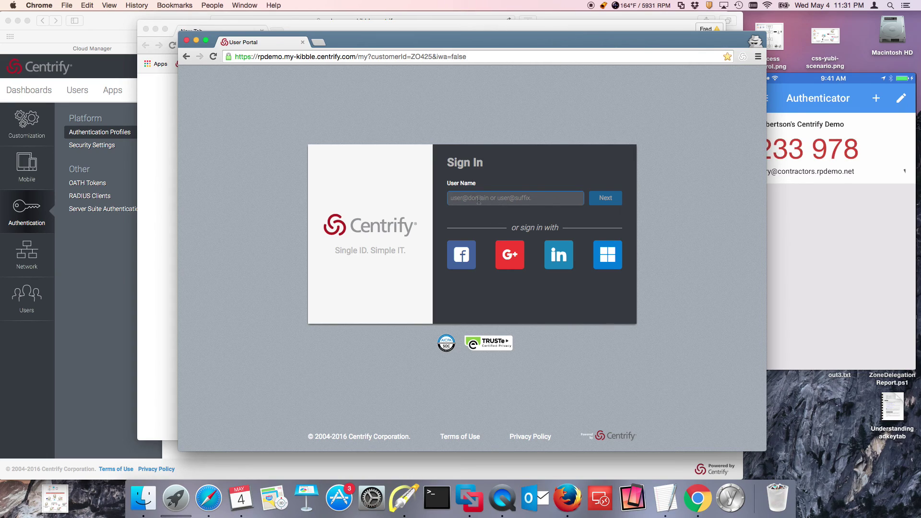
Step: Sign back in with only the contractor's user name and password, reaching the three-app Apps page
{"action": "left_click", "coordinate": [478, 200]}
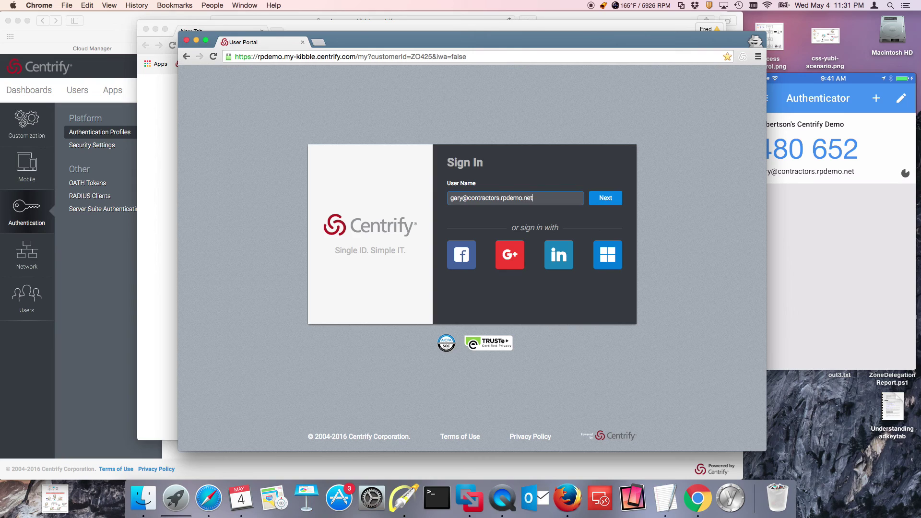
{"action": "key", "text": "Return"}
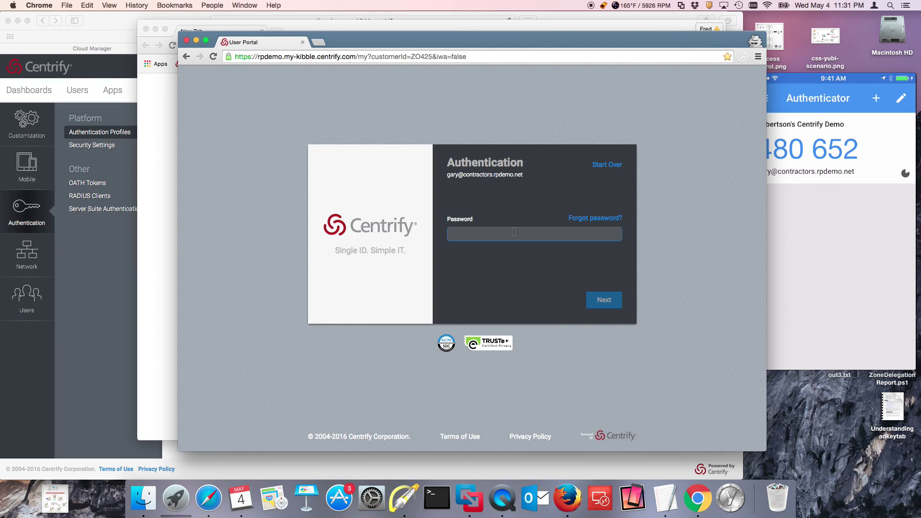
{"action": "type", "text": "•••"}
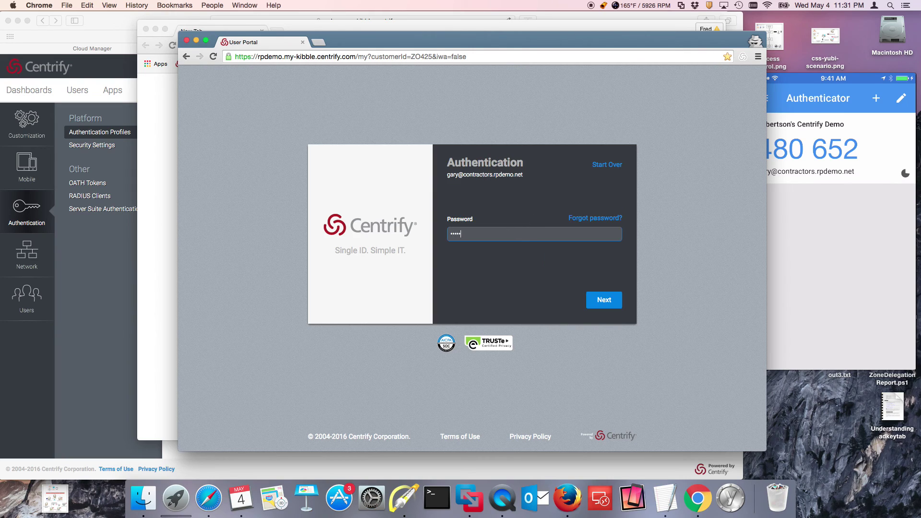
{"action": "key", "text": "Return"}
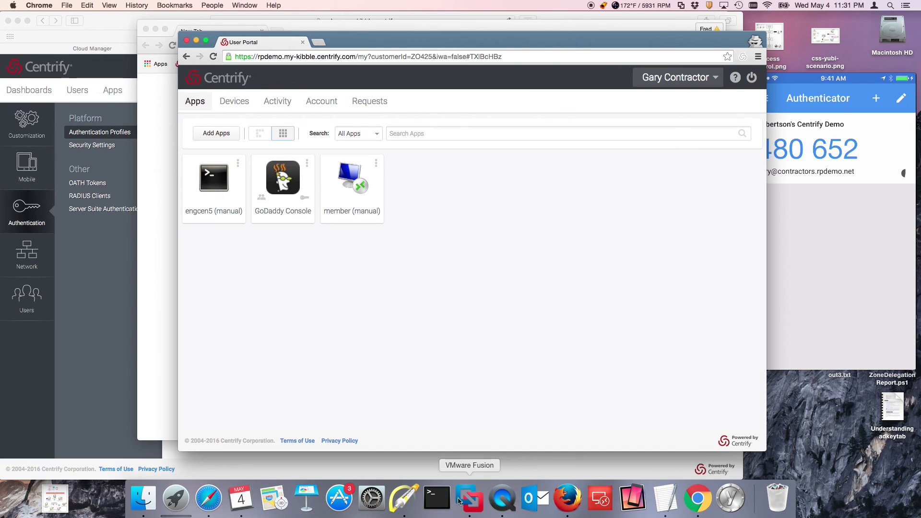
Step: Switch to the admin console and show its Apps list
{"action": "left_click", "coordinate": [407, 499]}
{"action": "left_click_drag", "start_coordinate": [321, 270], "coordinate": [304, 211]}
{"action": "key", "text": "Escape"}
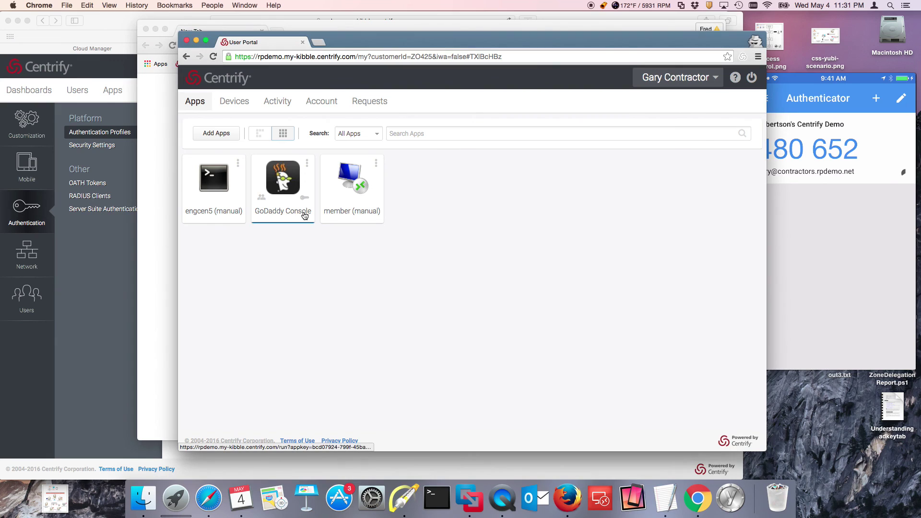
{"action": "left_click", "coordinate": [109, 243]}
{"action": "left_click", "coordinate": [113, 90]}
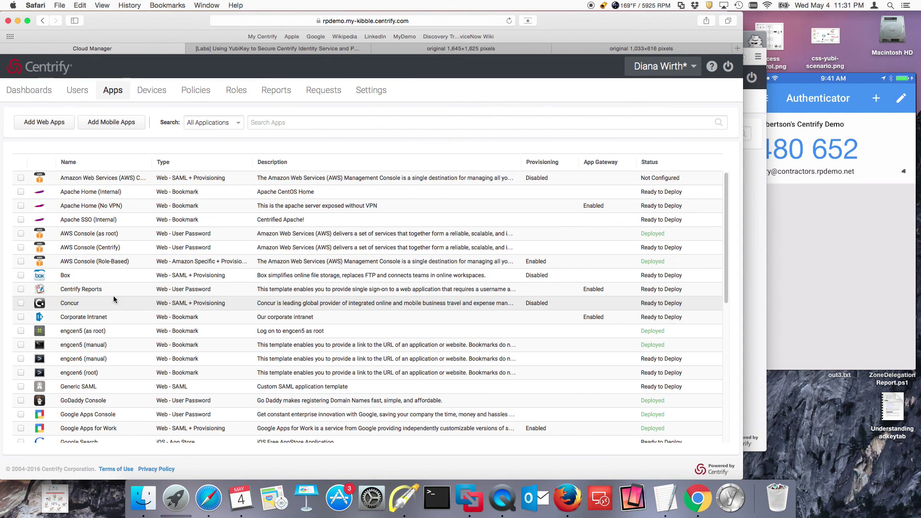
Step: Confirm GoDaddy Console's policy requires strong authentication, then return to the contractor's portal
{"action": "scroll", "coordinate": [130, 355], "scroll_direction": "down", "scroll_amount": 3}
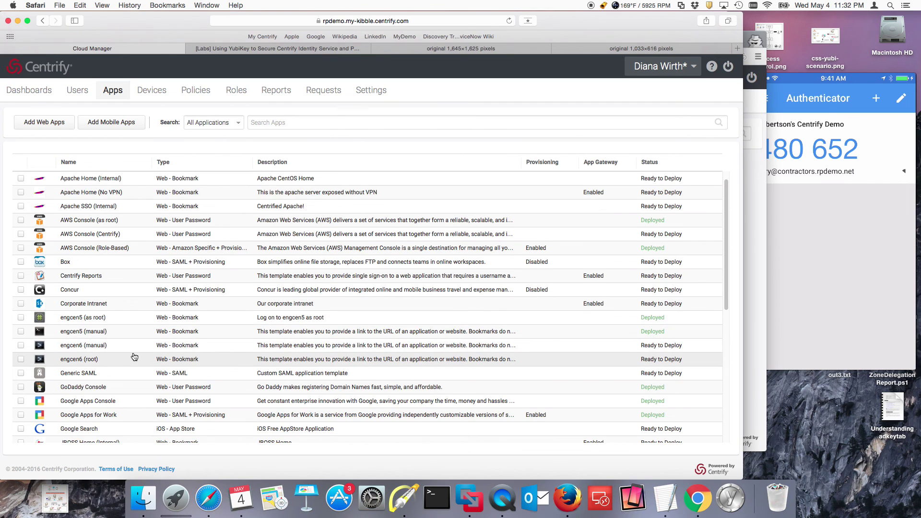
{"action": "scroll", "coordinate": [135, 357], "scroll_direction": "down", "scroll_amount": 2}
{"action": "scroll", "coordinate": [137, 360], "scroll_direction": "up", "scroll_amount": 5}
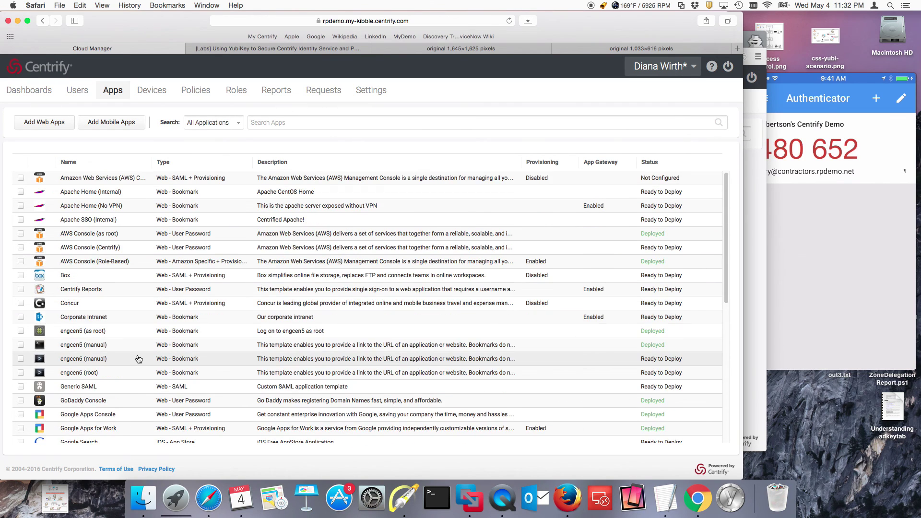
{"action": "scroll", "coordinate": [139, 364], "scroll_direction": "down", "scroll_amount": 5}
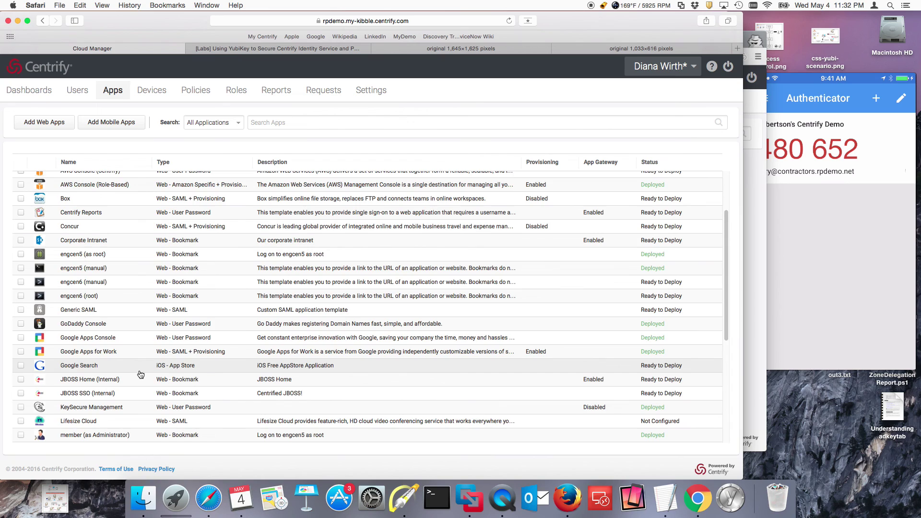
{"action": "scroll", "coordinate": [142, 367], "scroll_direction": "up", "scroll_amount": 5}
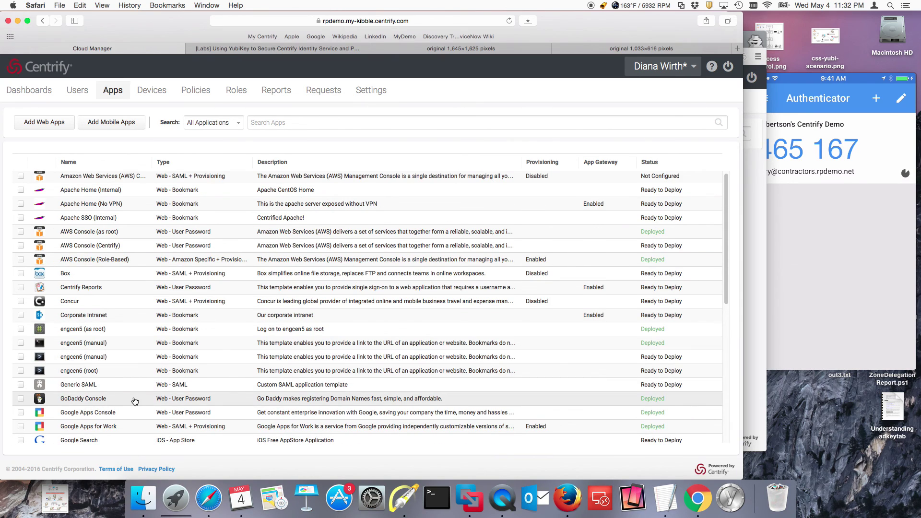
{"action": "left_click", "coordinate": [136, 401]}
{"action": "left_click", "coordinate": [24, 198]}
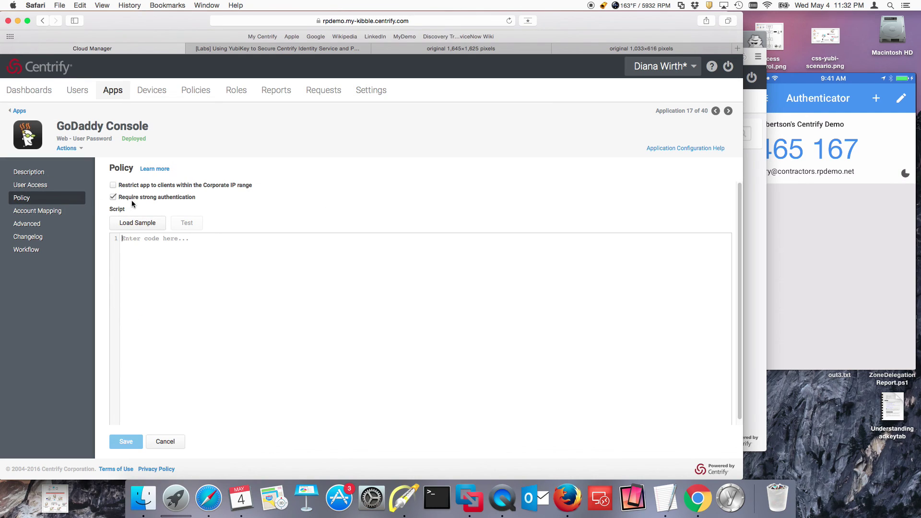
{"action": "left_click", "coordinate": [750, 339]}
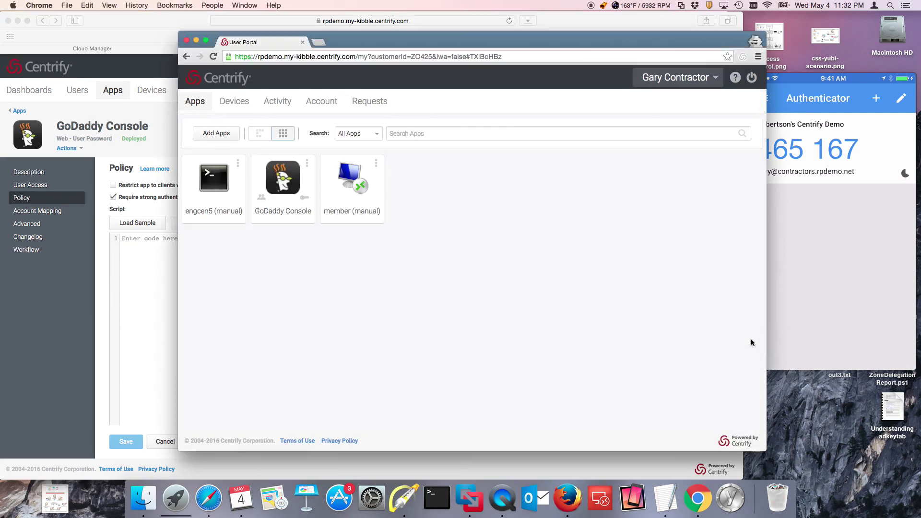
Step: Launch GoDaddy Console and pick Google Authenticator or YubiKey for the extra challenge
{"action": "left_click", "coordinate": [290, 189]}
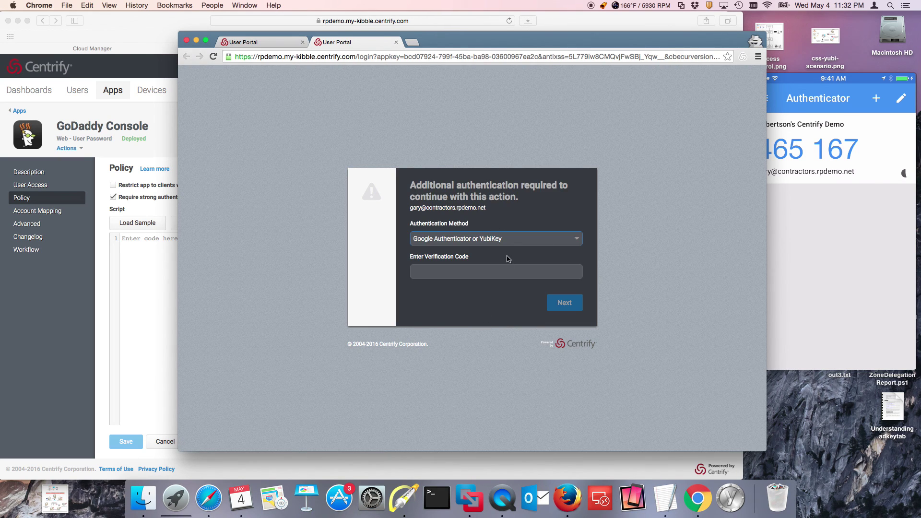
{"action": "left_click", "coordinate": [512, 240]}
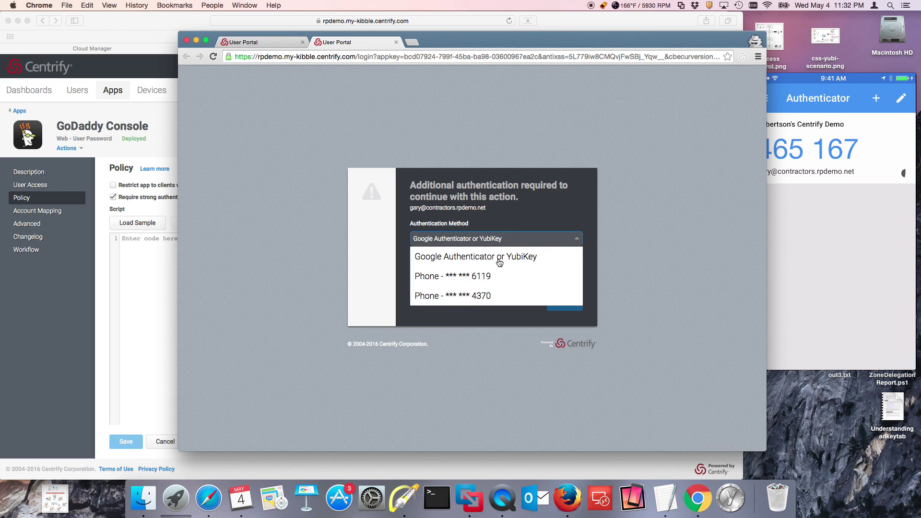
{"action": "left_click", "coordinate": [498, 260]}
{"action": "mouse_move", "coordinate": [811, 91]}
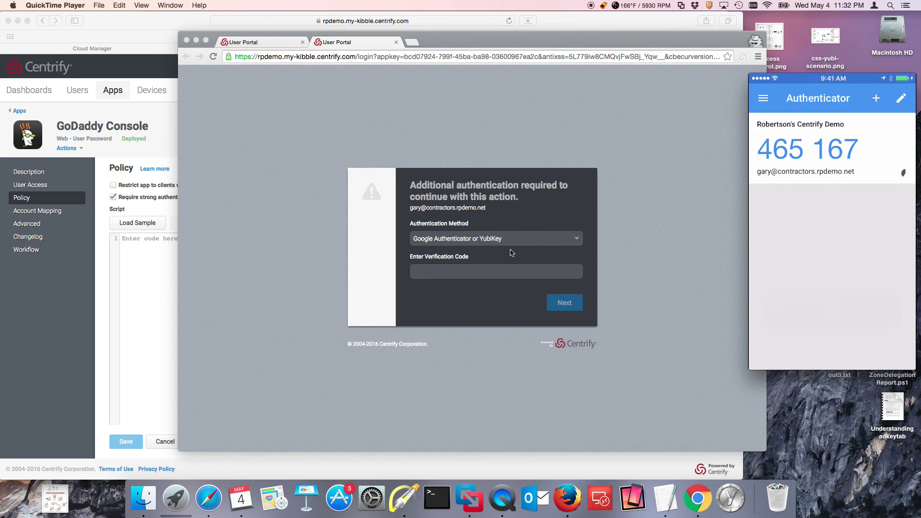
{"action": "left_click", "coordinate": [490, 271]}
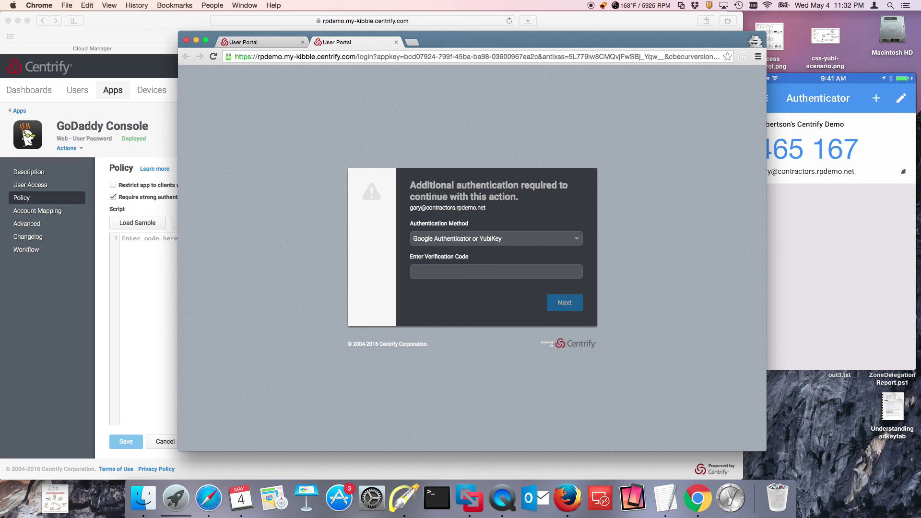
Step: Submit the current authenticator code to reach the GoDaddy website
{"action": "left_click", "coordinate": [477, 272]}
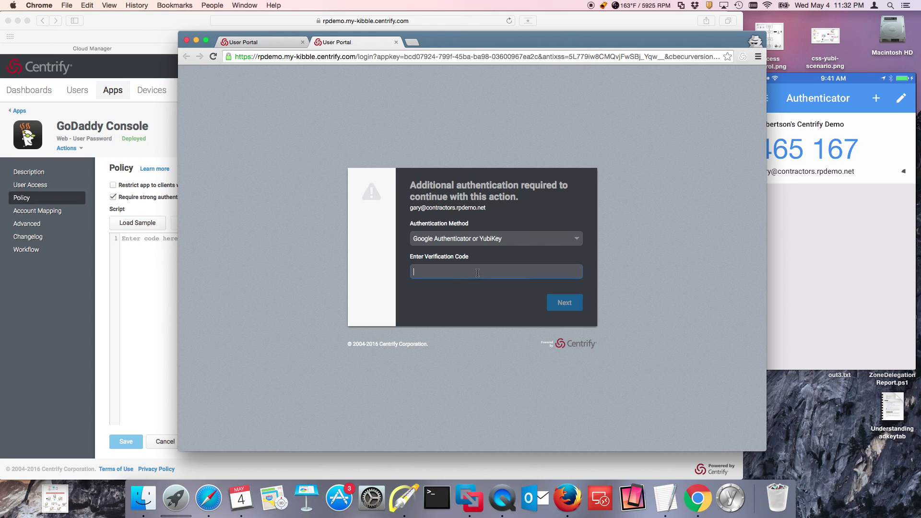
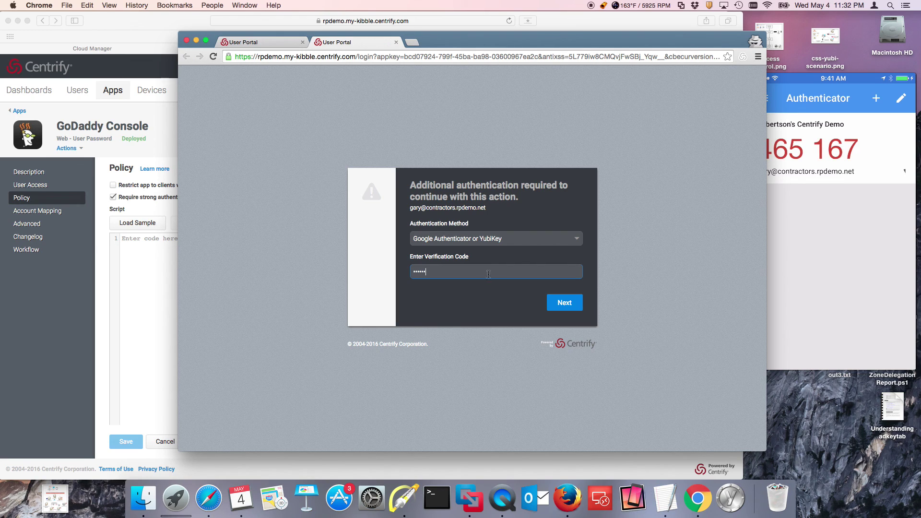
{"action": "left_click", "coordinate": [574, 306]}
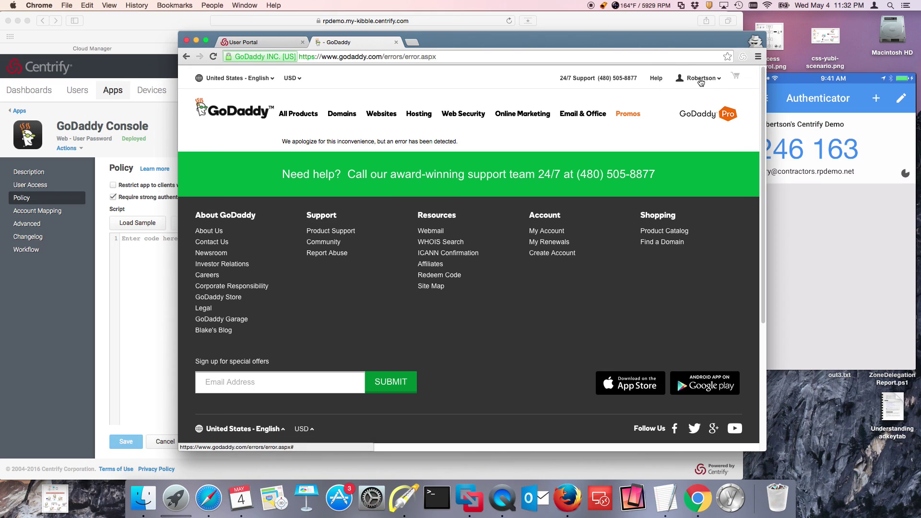
Step: Inspect the Contractors policy scoped to the Contractors role in the admin console, then return to the user portal
{"action": "left_click", "coordinate": [281, 48]}
{"action": "left_click", "coordinate": [118, 295]}
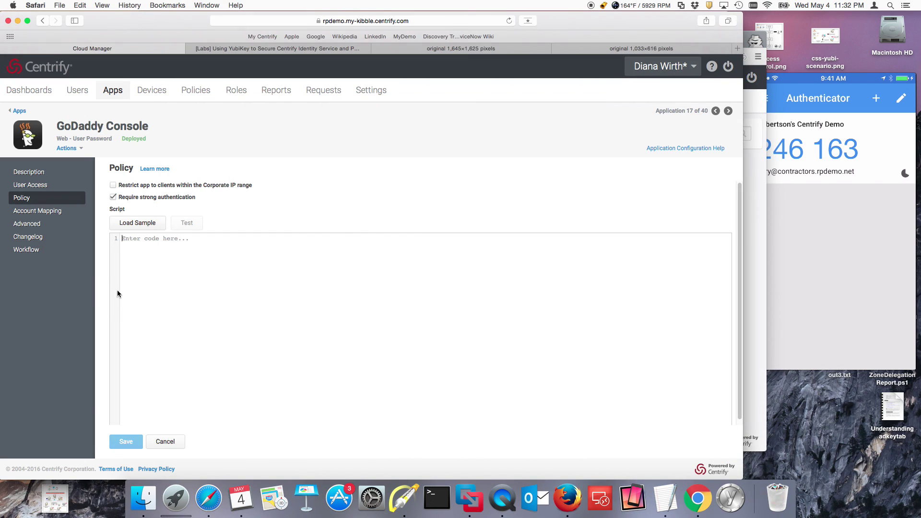
{"action": "left_click", "coordinate": [192, 91]}
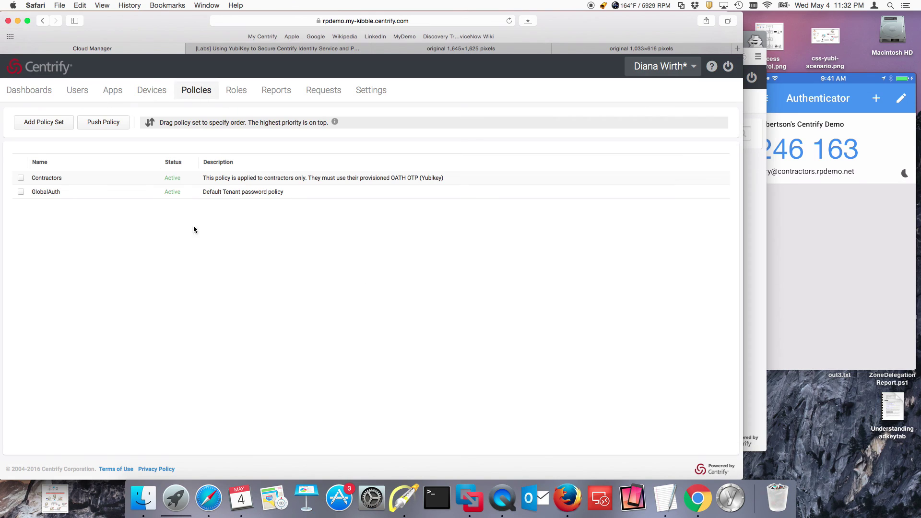
{"action": "left_click", "coordinate": [78, 183]}
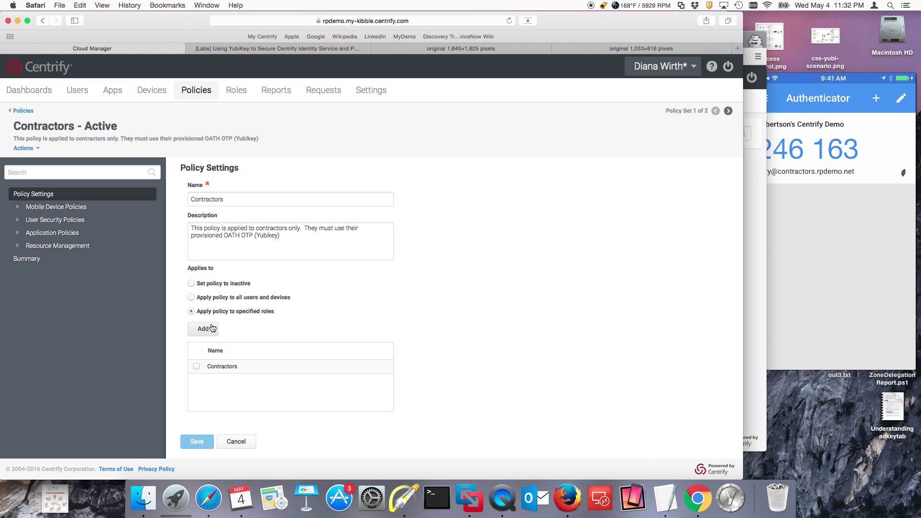
{"action": "left_click", "coordinate": [746, 317]}
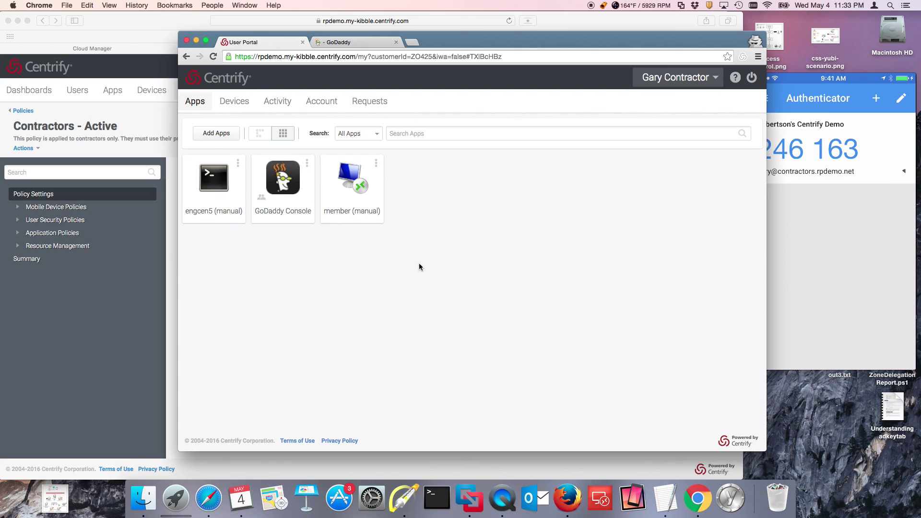
Step: Reload the contractor's user portal from the account menu
{"action": "left_click", "coordinate": [677, 78]}
{"action": "left_click", "coordinate": [679, 107]}
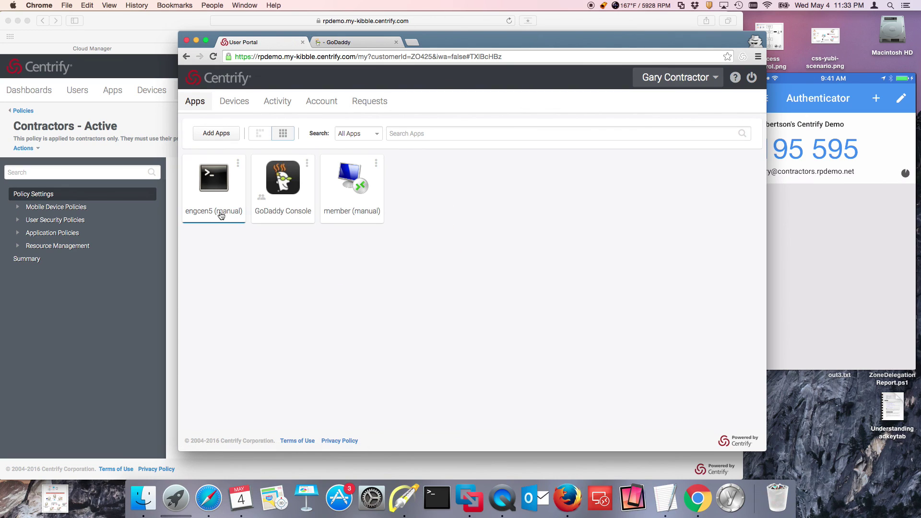
{"action": "left_click", "coordinate": [662, 81]}
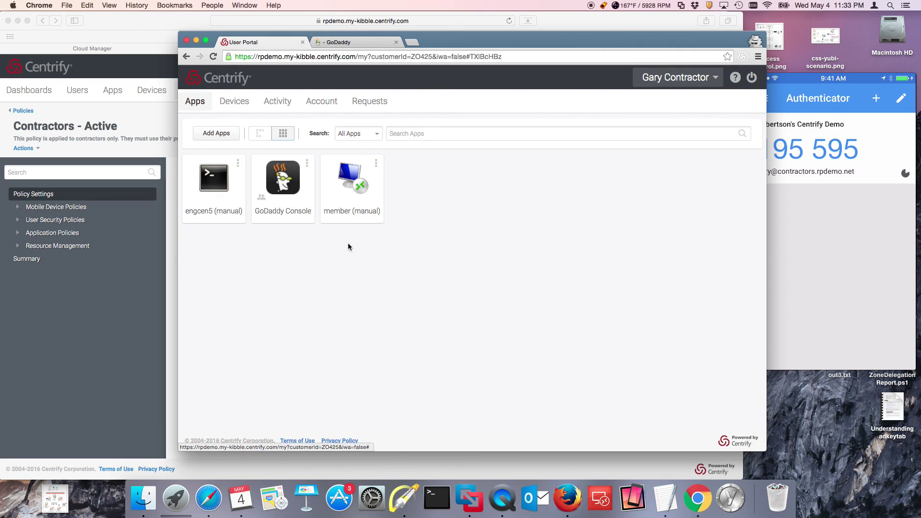
Step: Launch the engcen5 SSH app and log in with the contractor's user name and password
{"action": "left_click", "coordinate": [214, 185]}
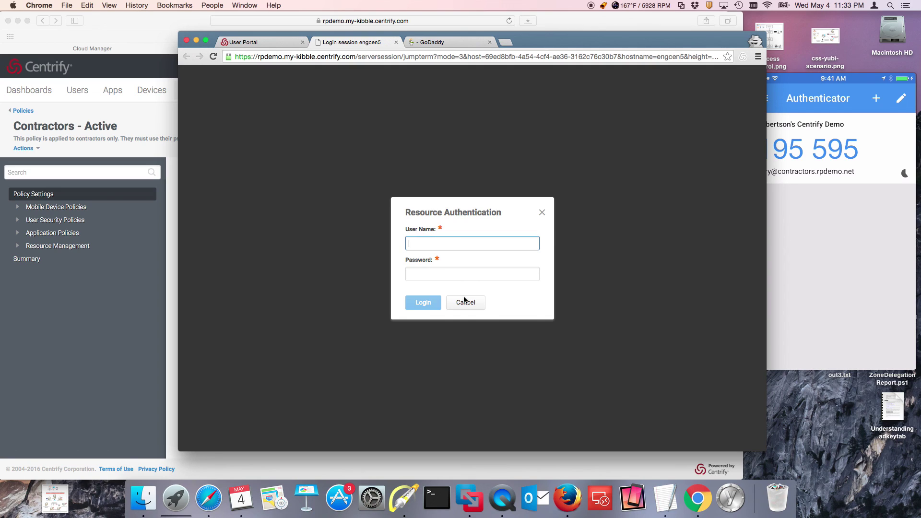
{"action": "key", "text": "Tab"}
{"action": "type", "text": "••••"}
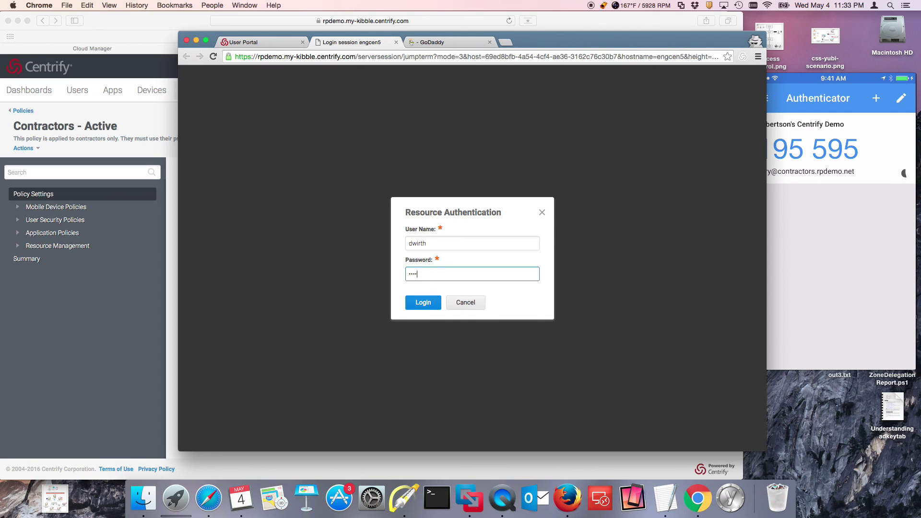
{"action": "type", "text": "•••••"}
{"action": "key", "text": "Return"}
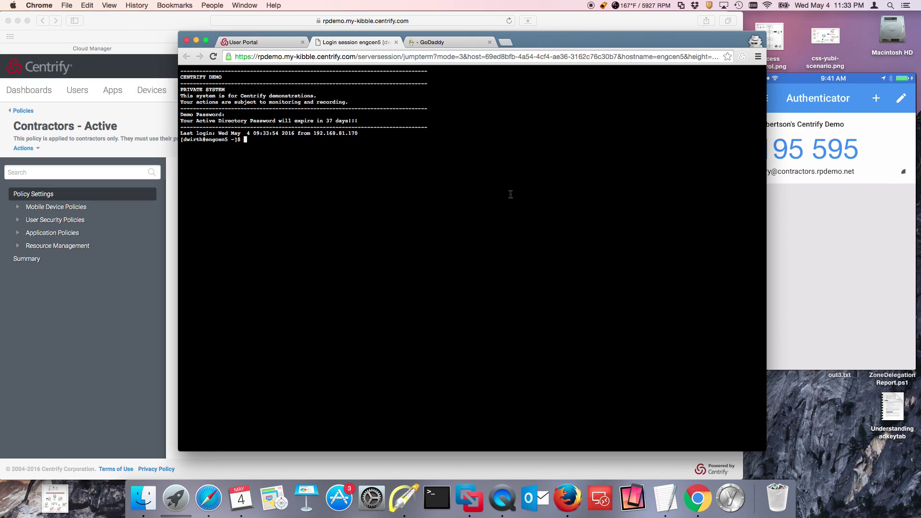
Step: Return to the User Portal Apps page, leaving the engcen5 terminal session open
{"action": "left_click", "coordinate": [261, 43]}
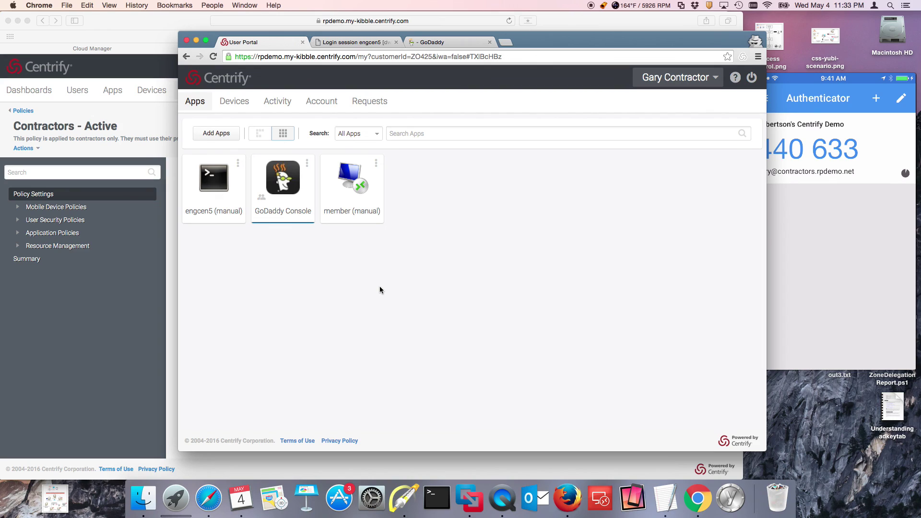
{"action": "right_click", "coordinate": [503, 507]}
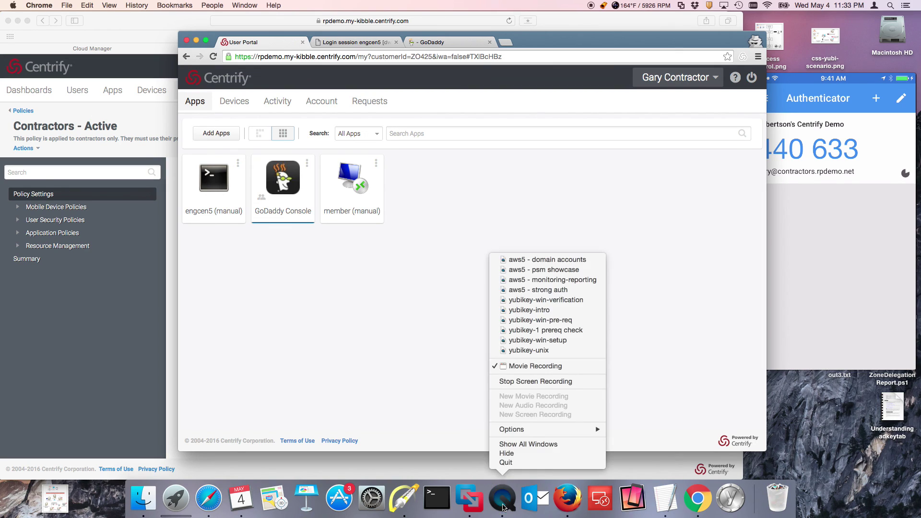